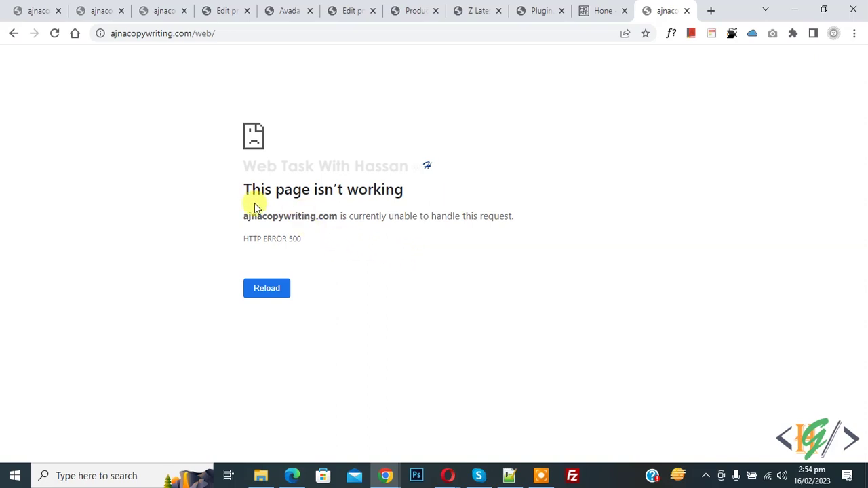
# Review the site's HTTP ERROR 500 page in Chrome, then switch to the File Manager's web folder.
pyautogui.moveTo(240, 189); pyautogui.dragTo(397, 188)
pyautogui.moveTo(248, 216); pyautogui.dragTo(425, 232)
pyautogui.click(420, 231)
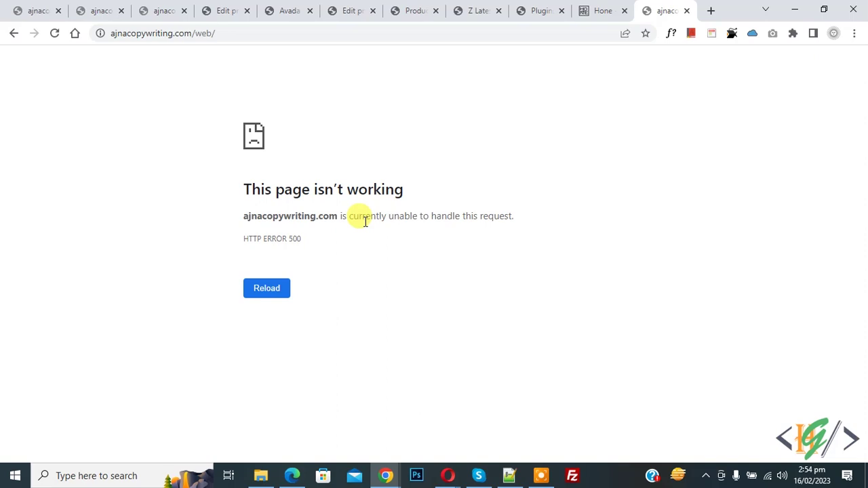
pyautogui.hotkey('alt', 'Tab')
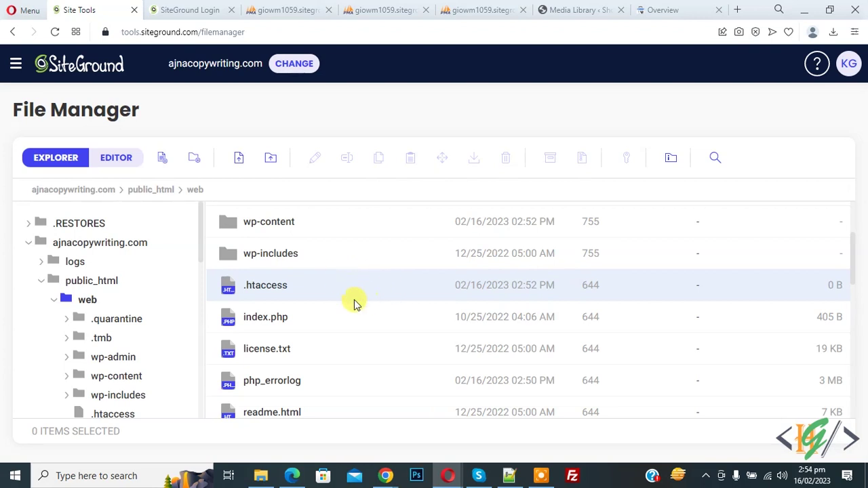
# Rename the web folder's .htaccess to .htaccess1, cancelling an accidental delete first, then return to Chrome.
pyautogui.rightClick(256, 290)
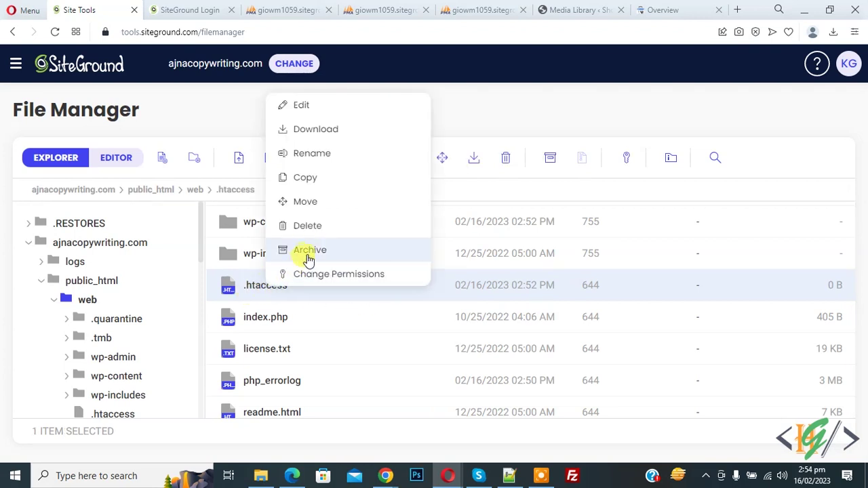
pyautogui.click(299, 226)
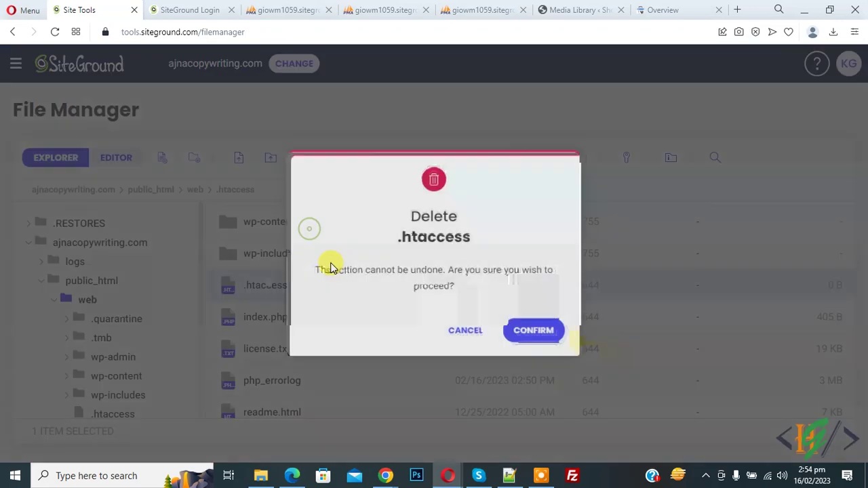
pyautogui.click(466, 334)
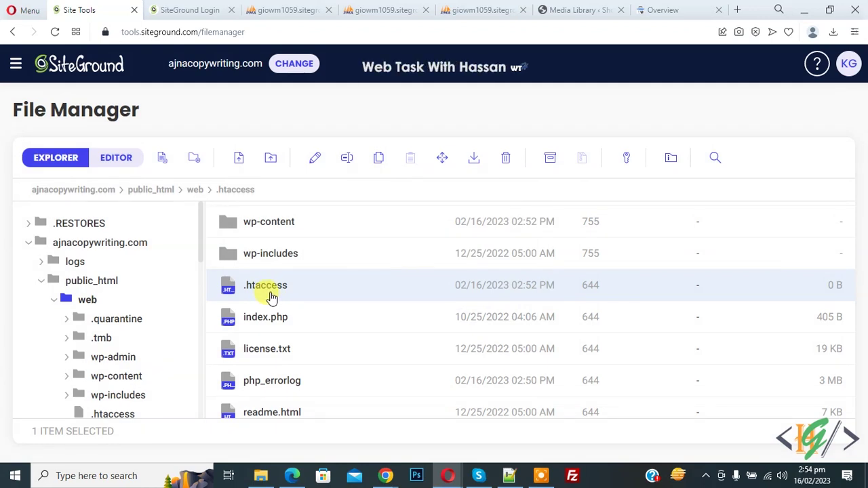
pyautogui.rightClick(271, 297)
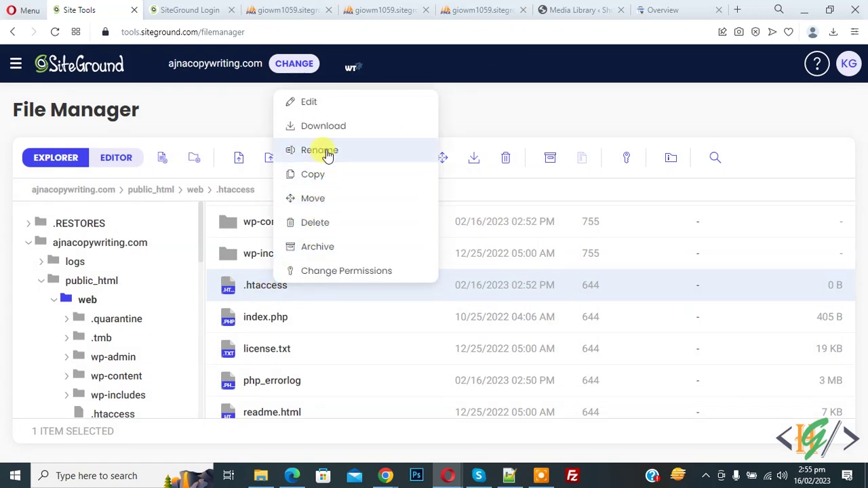
pyautogui.click(327, 155)
pyautogui.write('1')
pyautogui.click(530, 338)
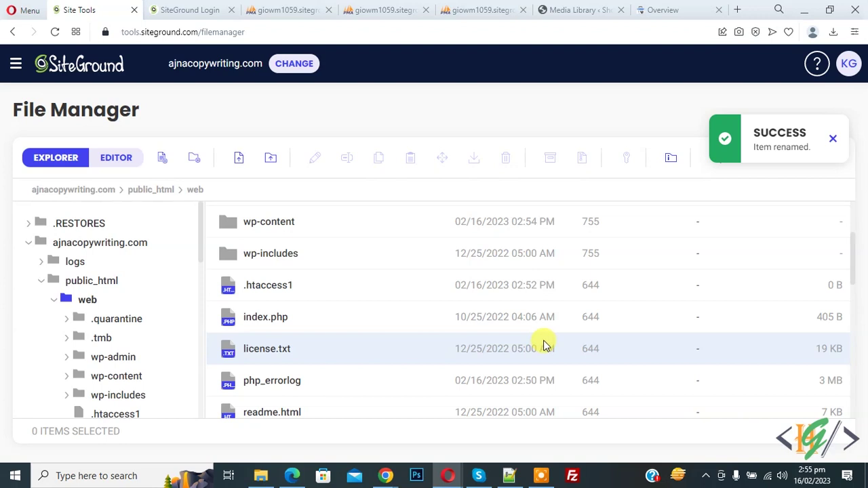
pyautogui.hotkey('alt', 'Tab')
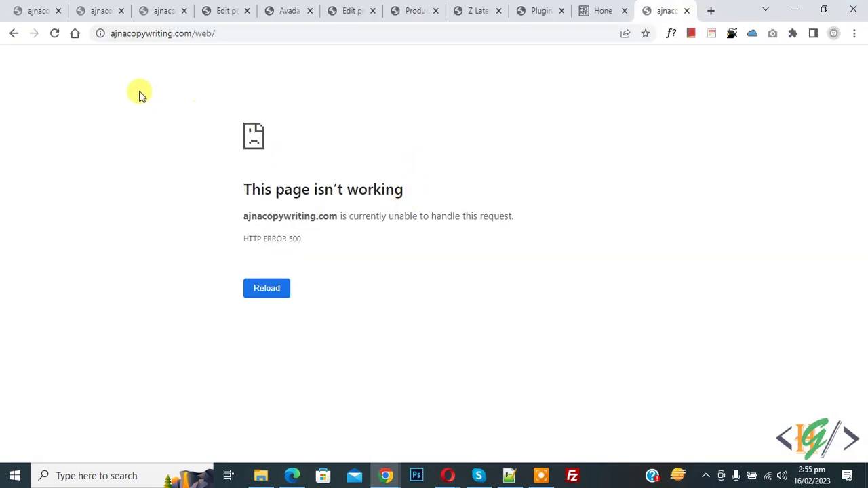
# Reload the site, which still shows HTTP ERROR 500, and scroll the file list down to wp-config.php.
pyautogui.click(56, 33)
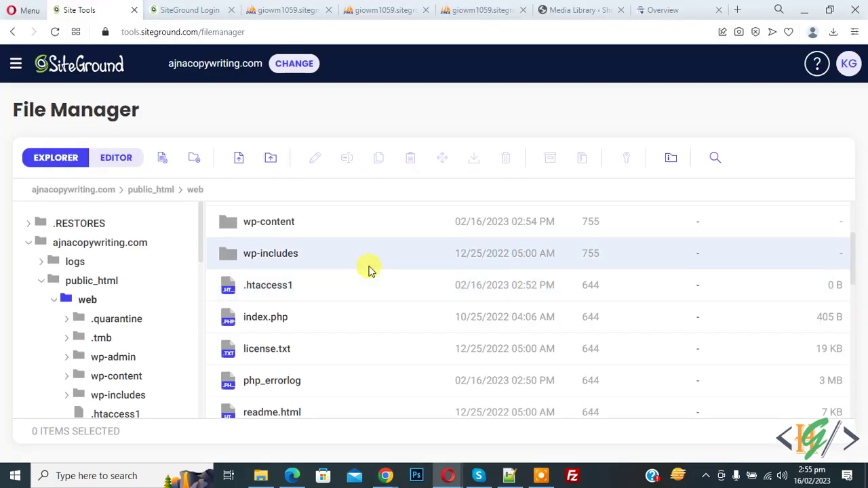
pyautogui.scroll(-3, 369, 268)
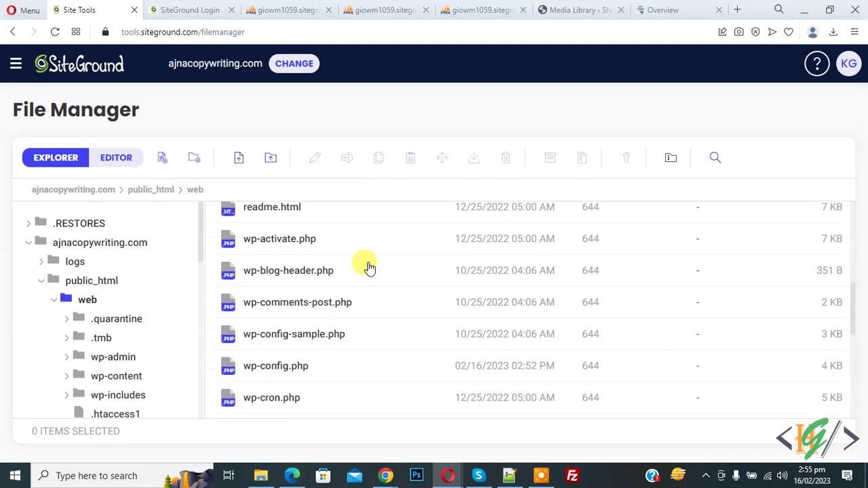
pyautogui.scroll(-1, 369, 268)
# Paste define('WP_MEMORY_LIMIT', '256M'); onto line 11 of wp-config.php and save the file.
pyautogui.rightClick(287, 321)
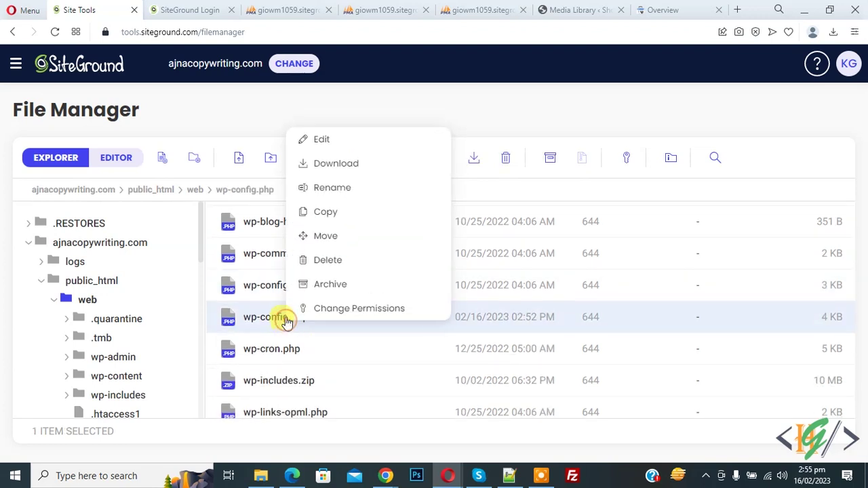
pyautogui.click(316, 145)
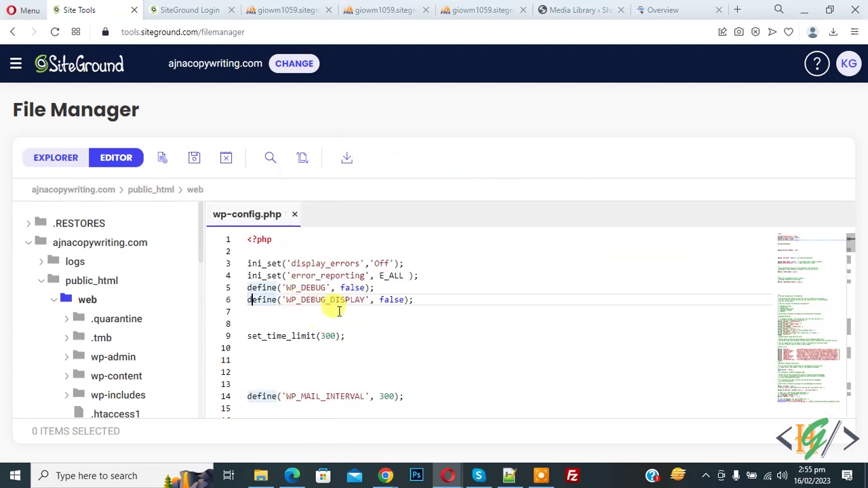
pyautogui.click(277, 358)
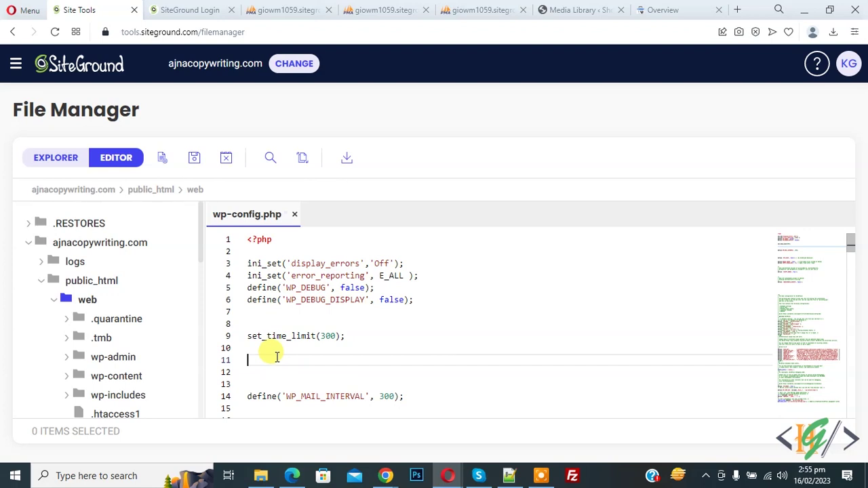
pyautogui.hotkey('ctrl', 'v')
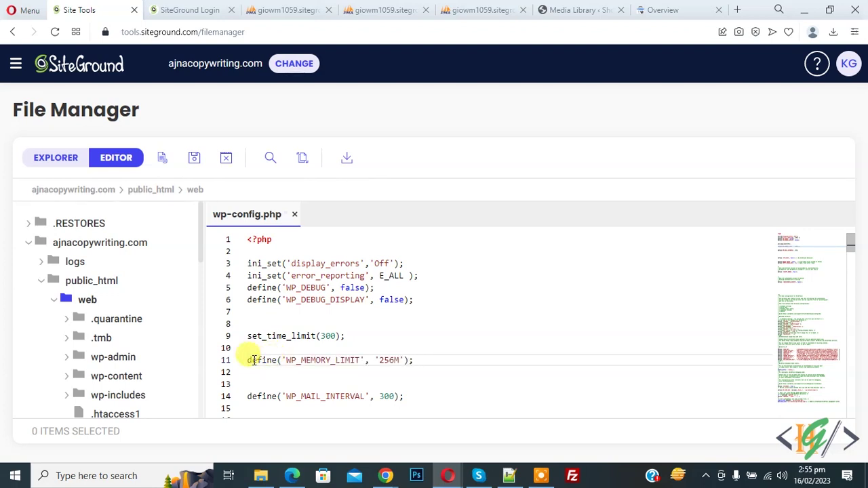
pyautogui.moveTo(250, 359); pyautogui.dragTo(410, 364)
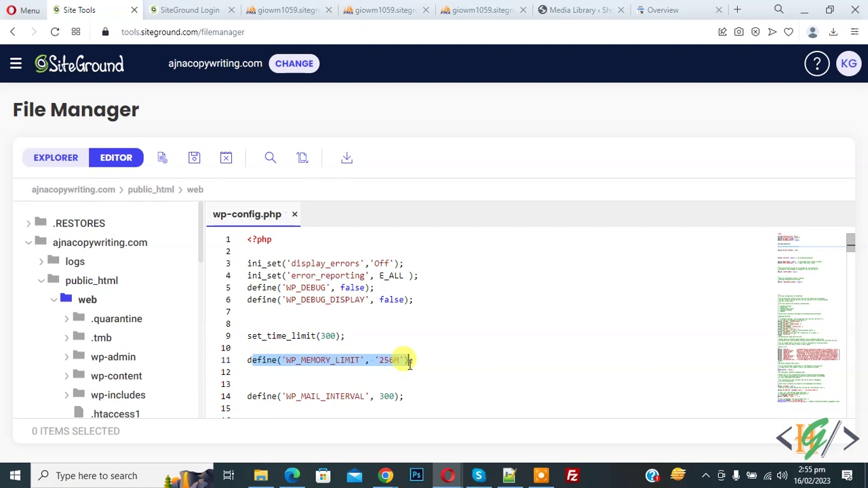
pyautogui.click(408, 361)
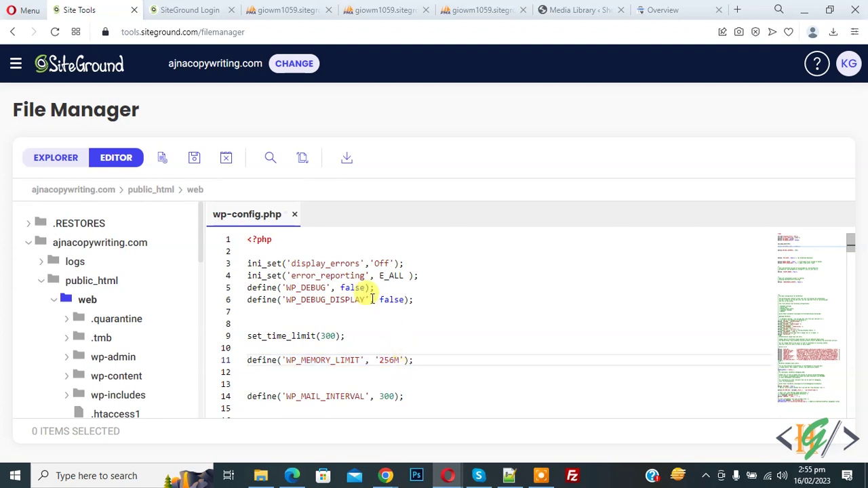
pyautogui.click(194, 160)
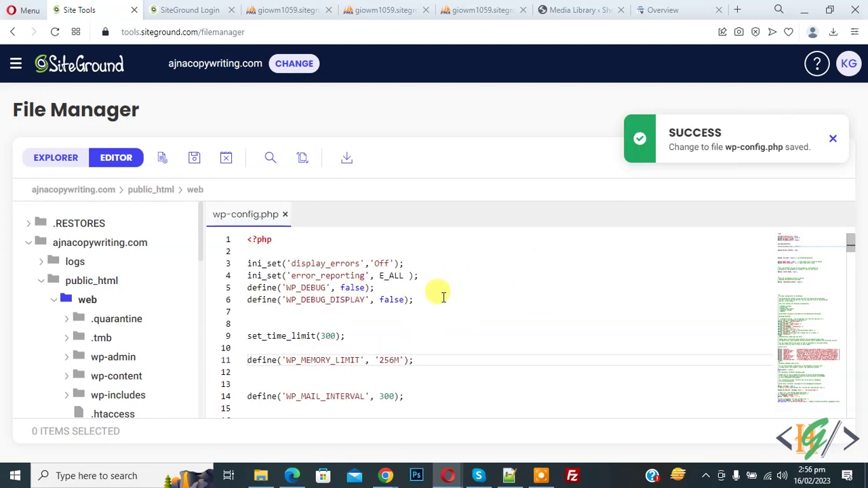
# Reload the site in Chrome, see HTTP ERROR 500 persists, and return to File Manager.
pyautogui.hotkey('alt', 'Tab')
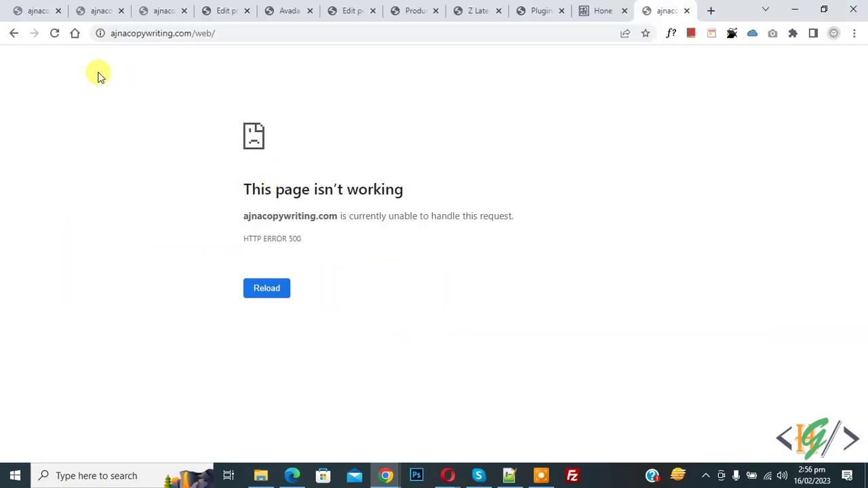
pyautogui.click(53, 33)
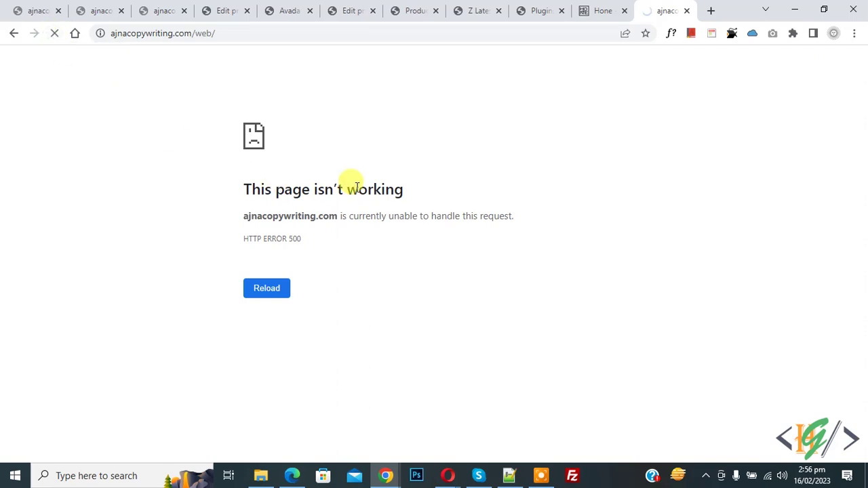
pyautogui.moveTo(260, 189); pyautogui.dragTo(413, 215)
pyautogui.click(413, 215)
pyautogui.hotkey('alt', 'Tab')
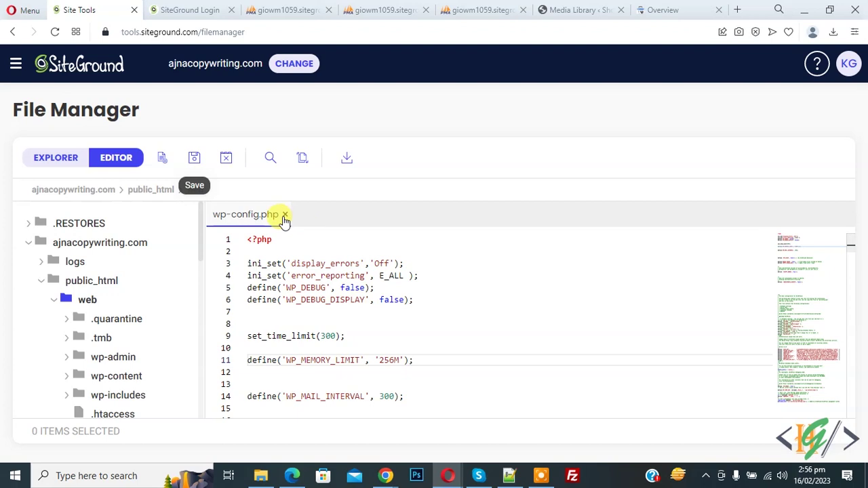
# Close wp-config.php, open wp-content, and rename the themes folder to themess.
pyautogui.click(284, 216)
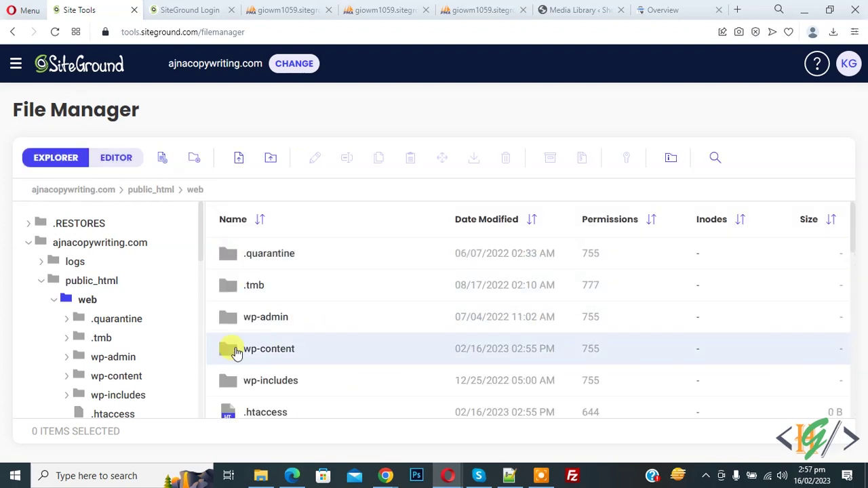
pyautogui.doubleClick(236, 351)
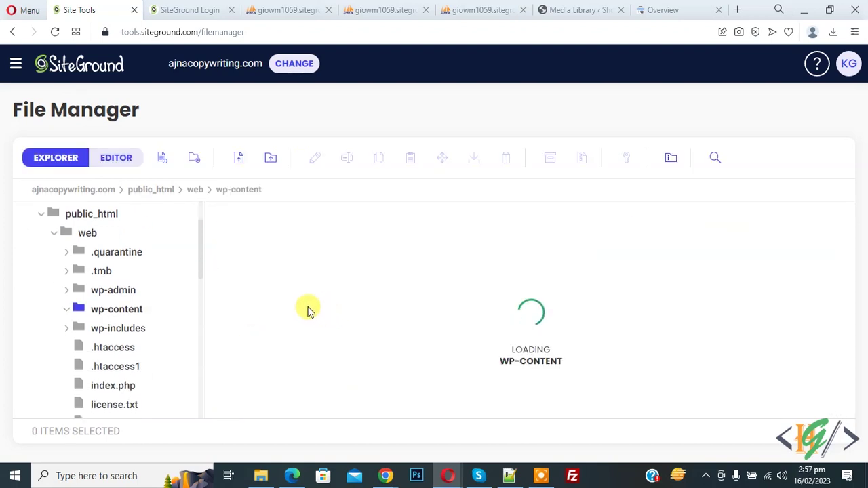
pyautogui.scroll(-2, 307, 311)
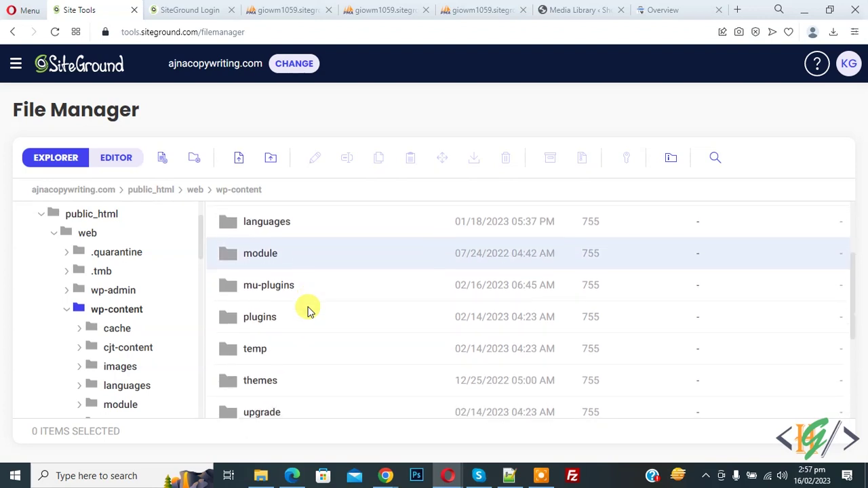
pyautogui.click(255, 389)
pyautogui.rightClick(254, 384)
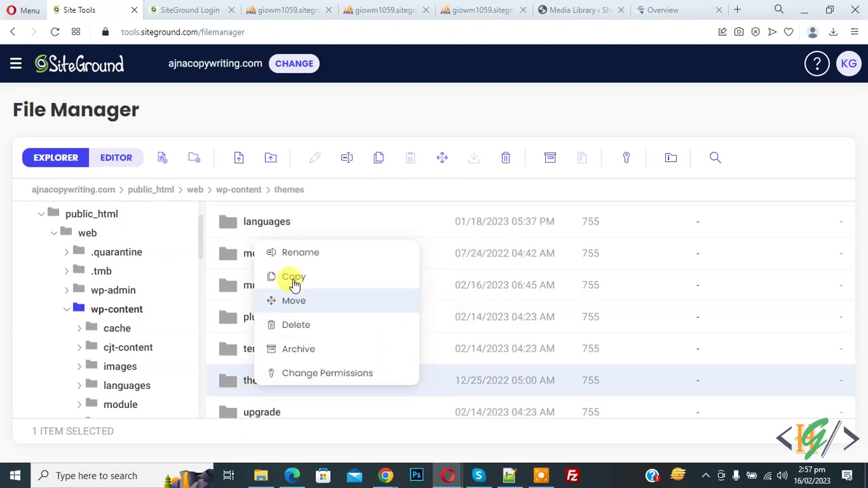
pyautogui.click(291, 251)
pyautogui.write('ss')
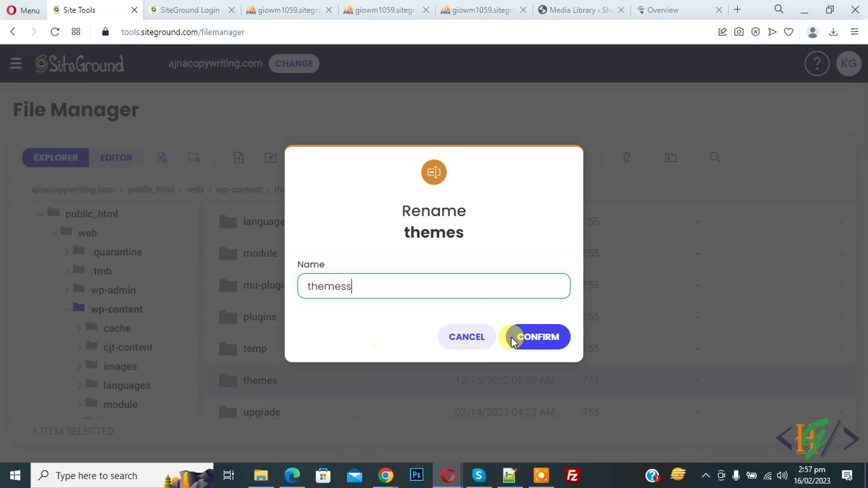
pyautogui.click(513, 341)
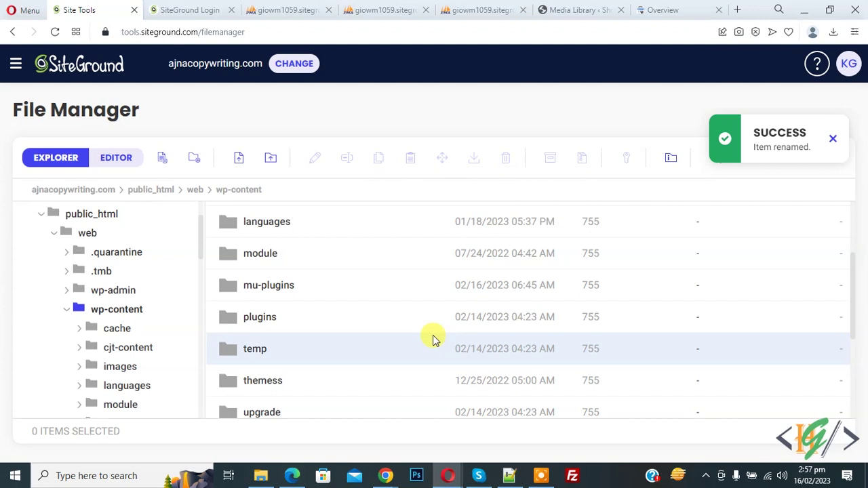
# Reload the site in Chrome, still HTTP ERROR 500, then go back to File Manager.
pyautogui.hotkey('alt', 'Tab')
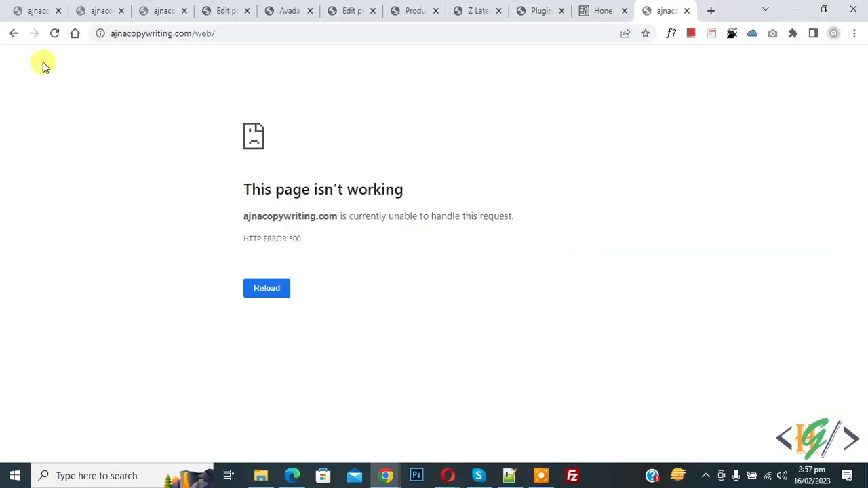
pyautogui.click(56, 33)
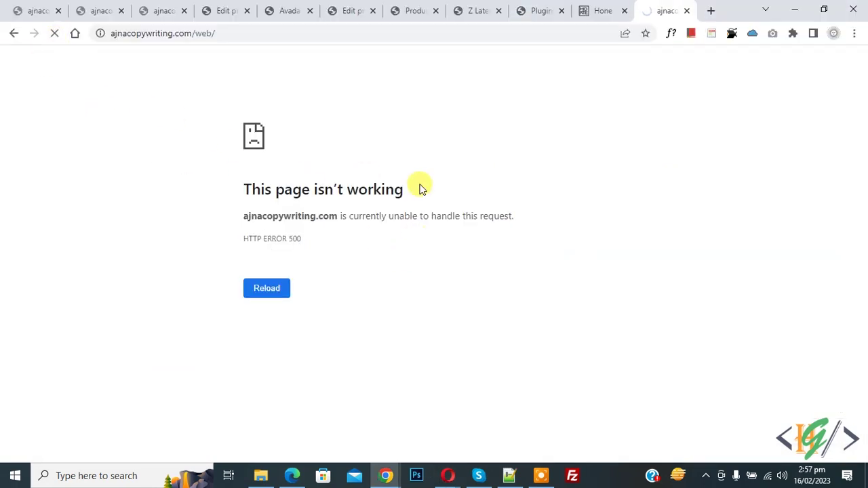
pyautogui.hotkey('alt', 'Tab')
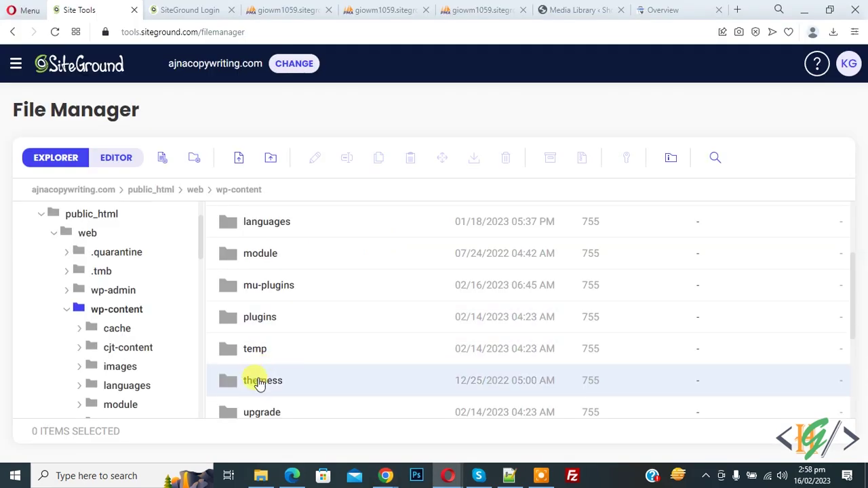
# Rename the themess folder back to themes.
pyautogui.rightClick(261, 379)
pyautogui.click(288, 247)
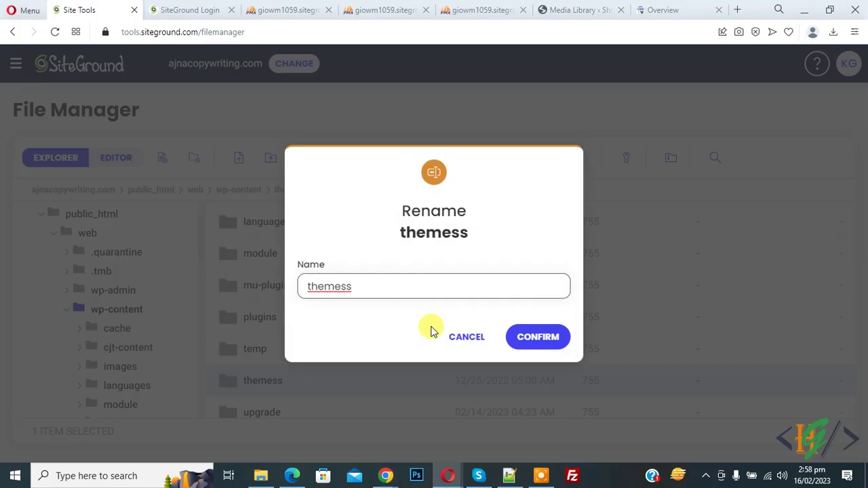
pyautogui.press('BackSpace')
pyautogui.click(535, 335)
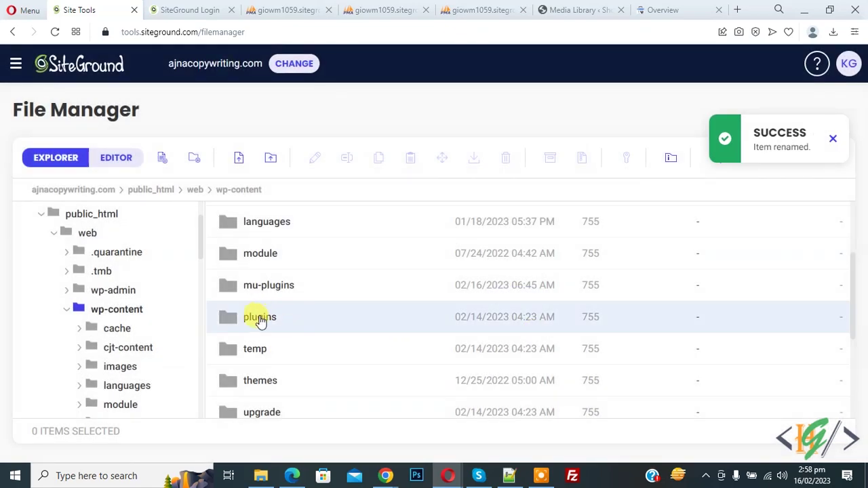
# Rename the plugins folder to pluginss and reload the site, which now loads.
pyautogui.rightClick(260, 321)
pyautogui.click(305, 329)
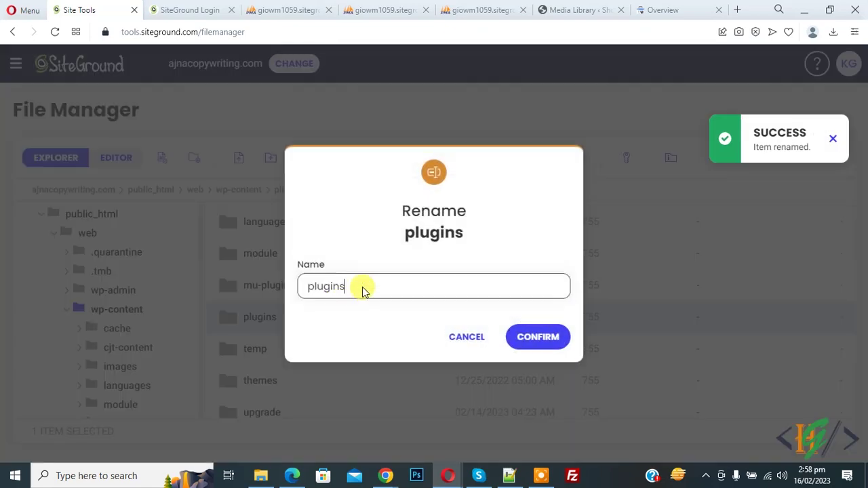
pyautogui.write('s')
pyautogui.click(535, 335)
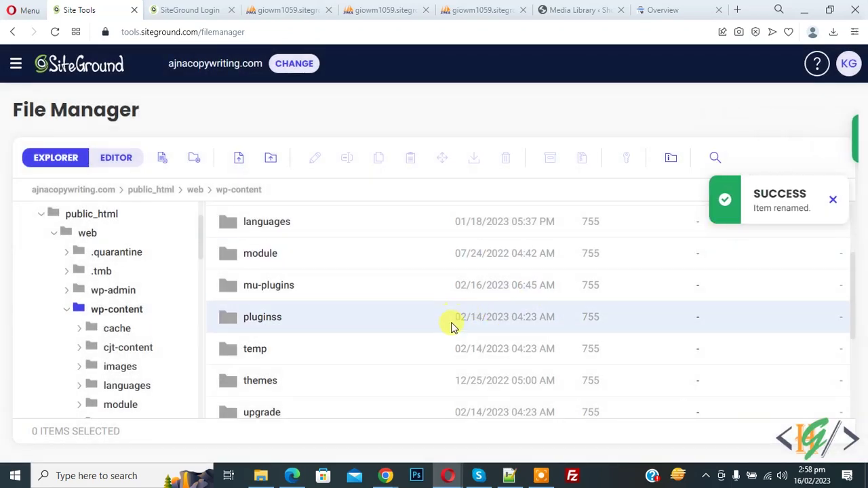
pyautogui.hotkey('alt', 'Tab')
pyautogui.click(54, 33)
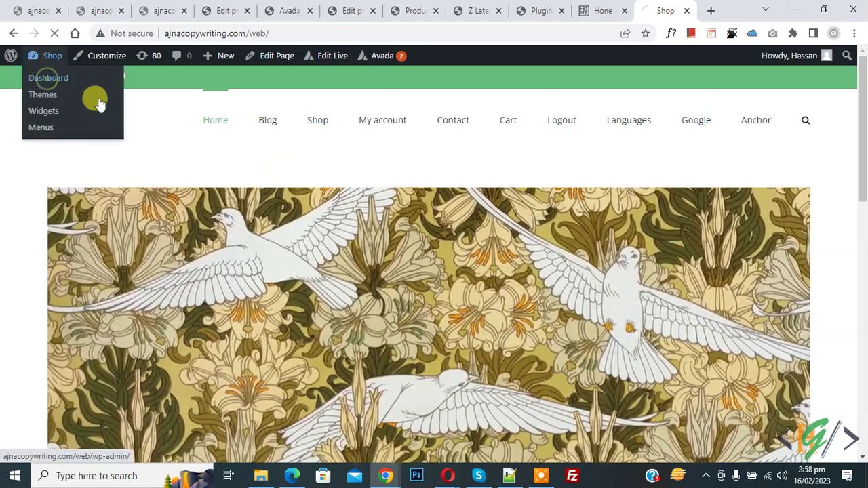
# Go from the WordPress dashboard to the Installed Plugins page and scroll through it.
pyautogui.click(60, 79)
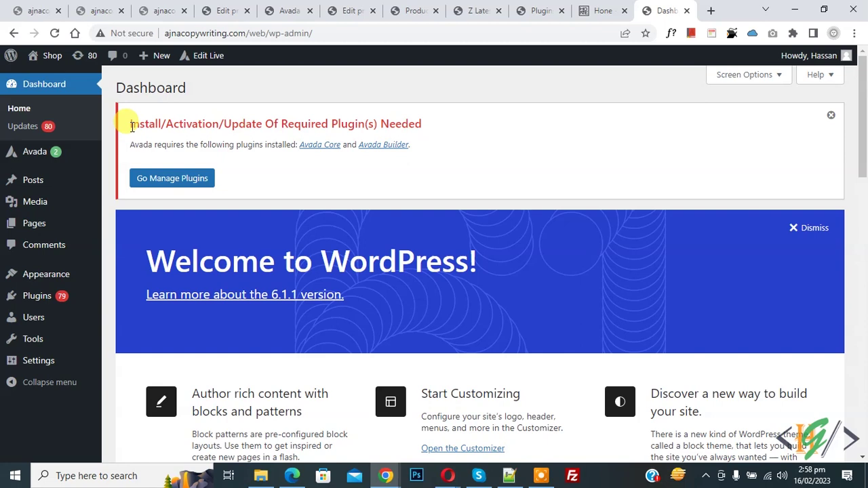
pyautogui.moveTo(131, 126); pyautogui.dragTo(335, 123)
pyautogui.click(42, 297)
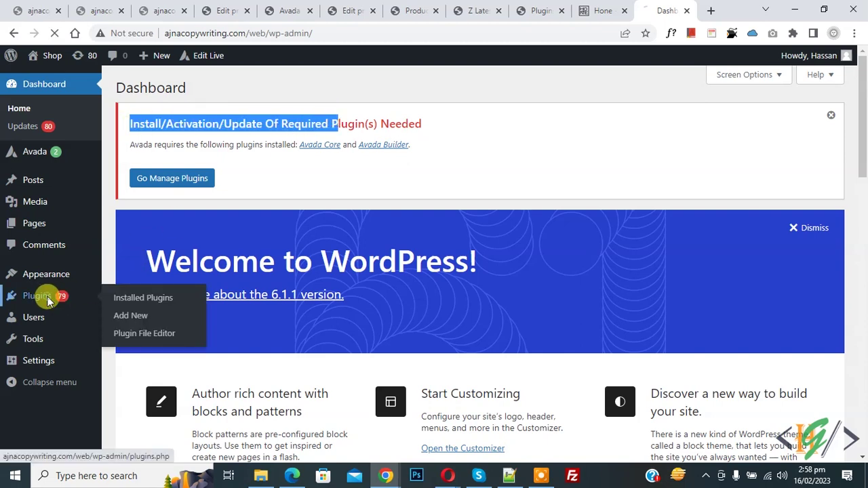
pyautogui.scroll(-15, 332, 258)
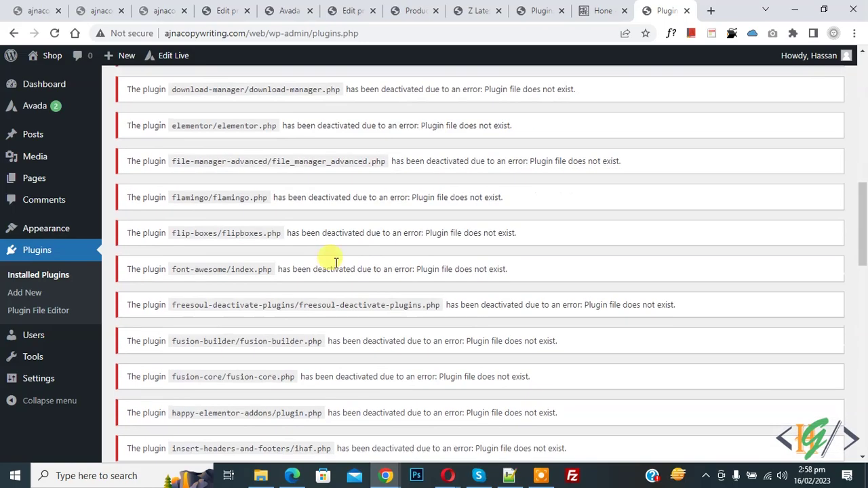
pyautogui.scroll(-2, 359, 268)
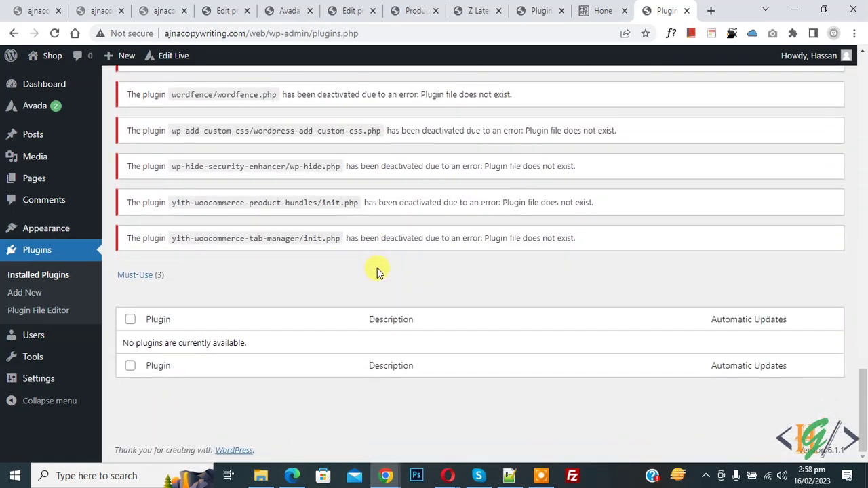
# Rename pluginss back to plugins in File Manager and reload the WordPress Plugins page.
pyautogui.hotkey('alt', 'Tab')
pyautogui.rightClick(261, 325)
pyautogui.click(302, 188)
pyautogui.press('BackSpace')
pyautogui.click(534, 342)
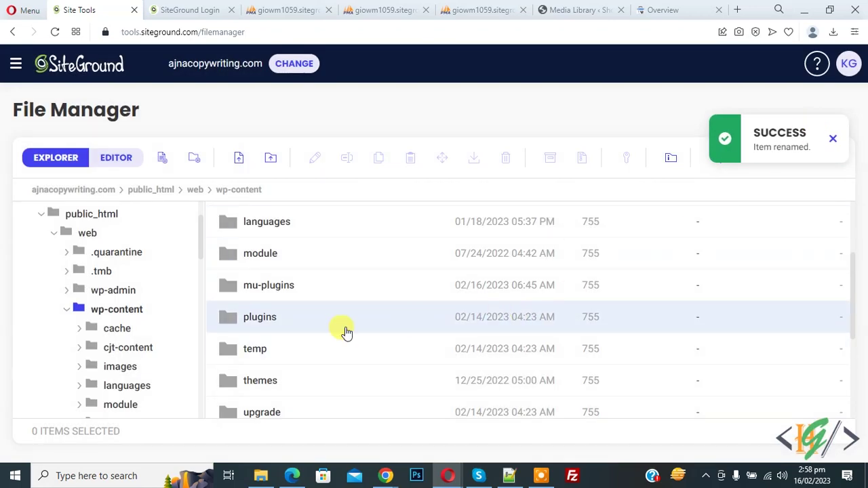
pyautogui.hotkey('alt', 'Tab')
pyautogui.click(57, 35)
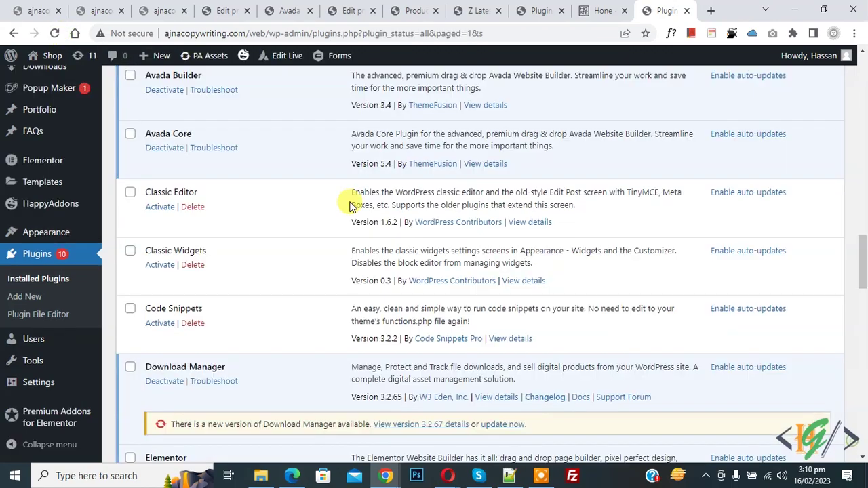
pyautogui.scroll(-2, 319, 190)
pyautogui.scroll(3, 277, 208)
pyautogui.scroll(-1, 284, 252)
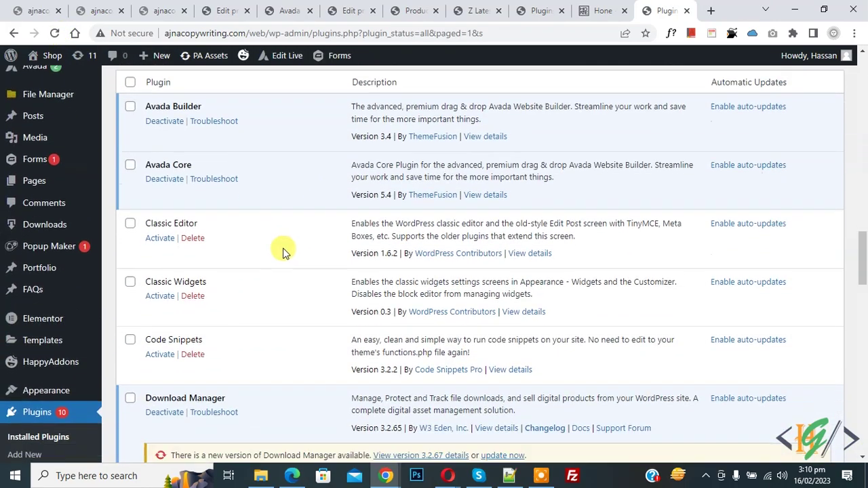
pyautogui.scroll(-1, 278, 247)
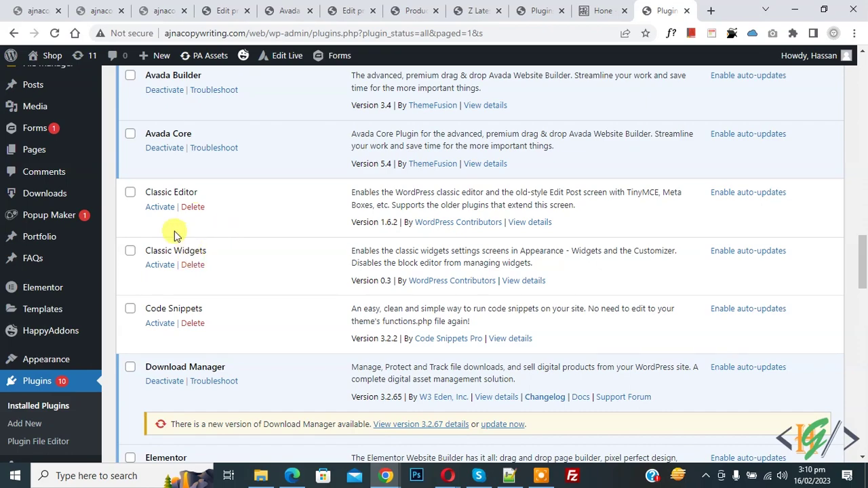
pyautogui.scroll(-2, 176, 237)
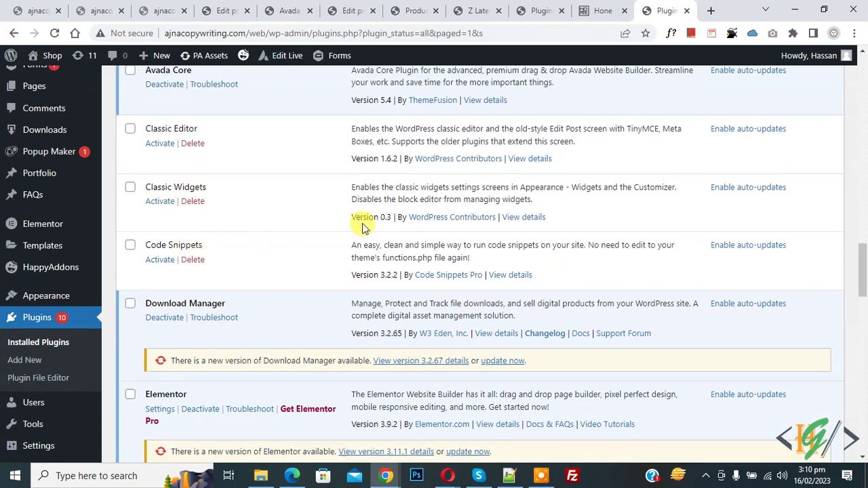
pyautogui.scroll(-14, 207, 224)
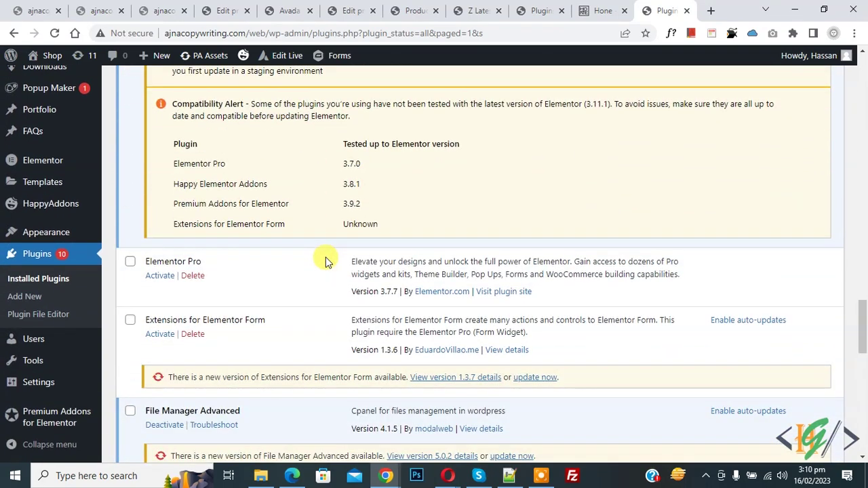
pyautogui.scroll(-2, 325, 261)
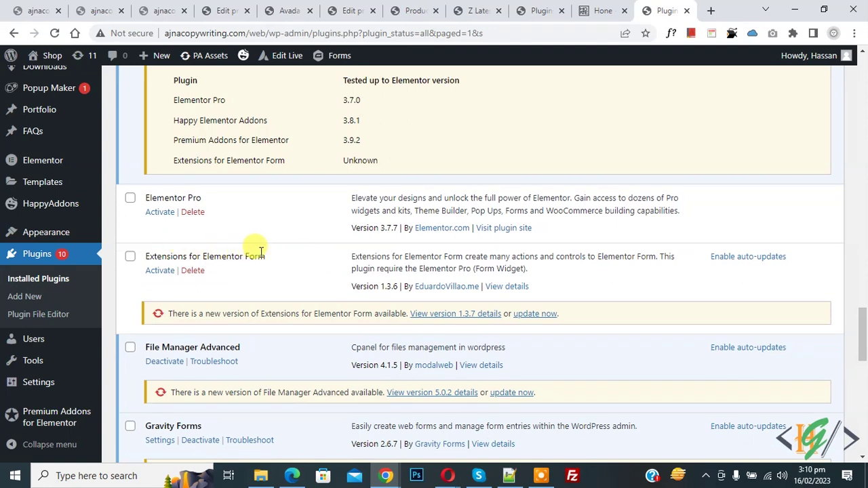